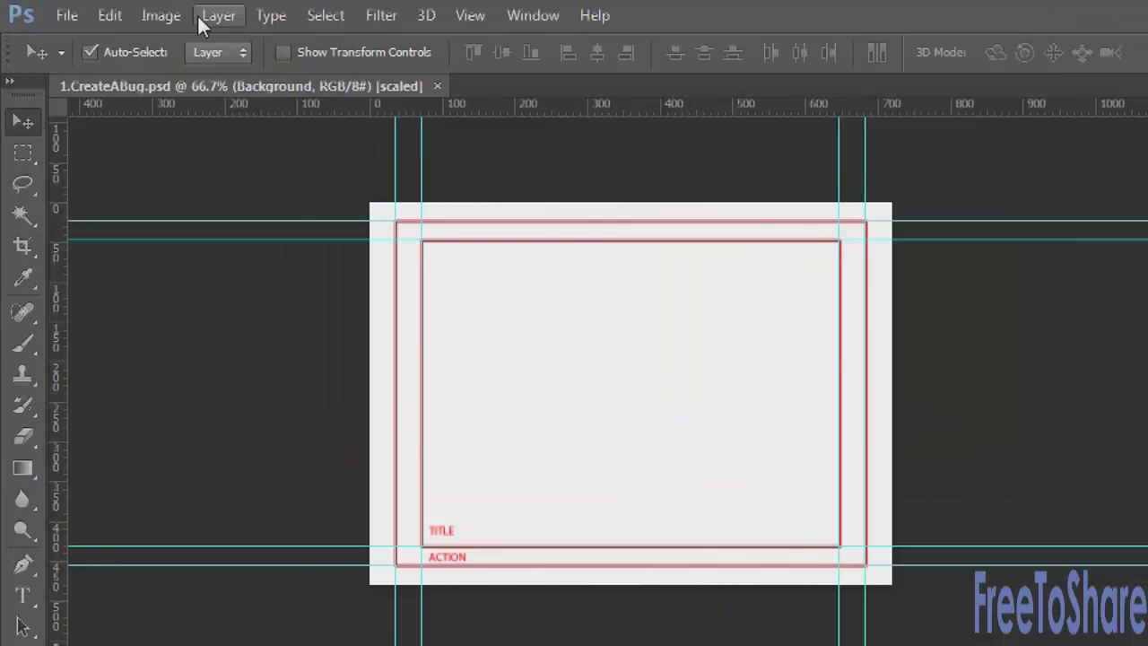
- Place 1.CreateABug_FrameGrab.psd into the document as a layer filling the canvas
left_click(52, 12)
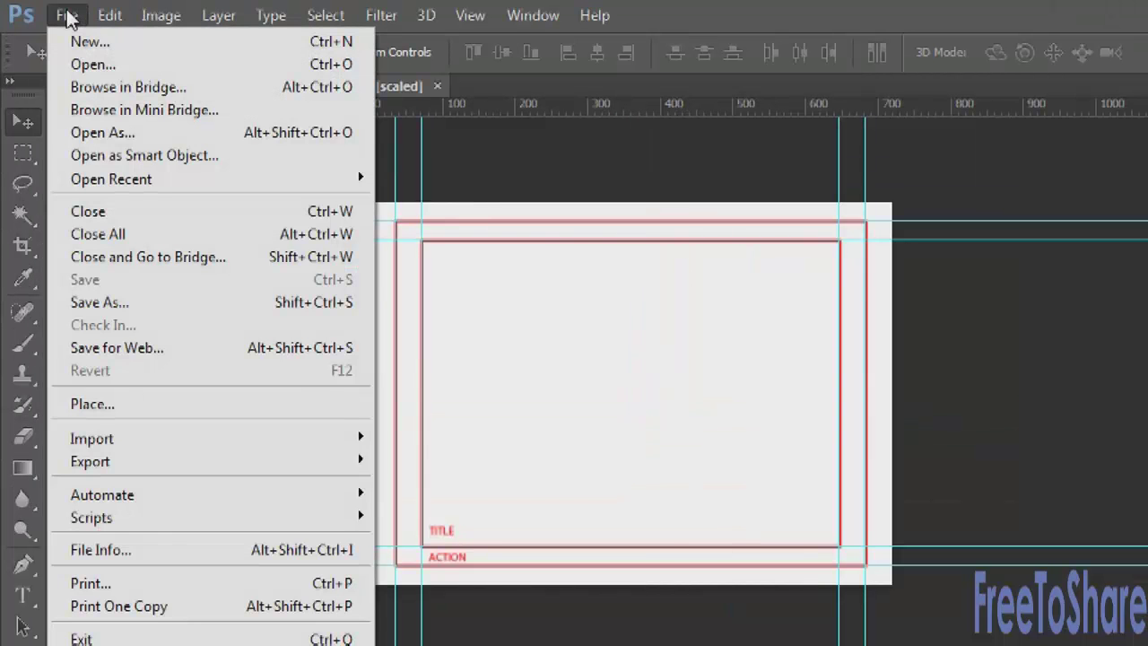
left_click(140, 405)
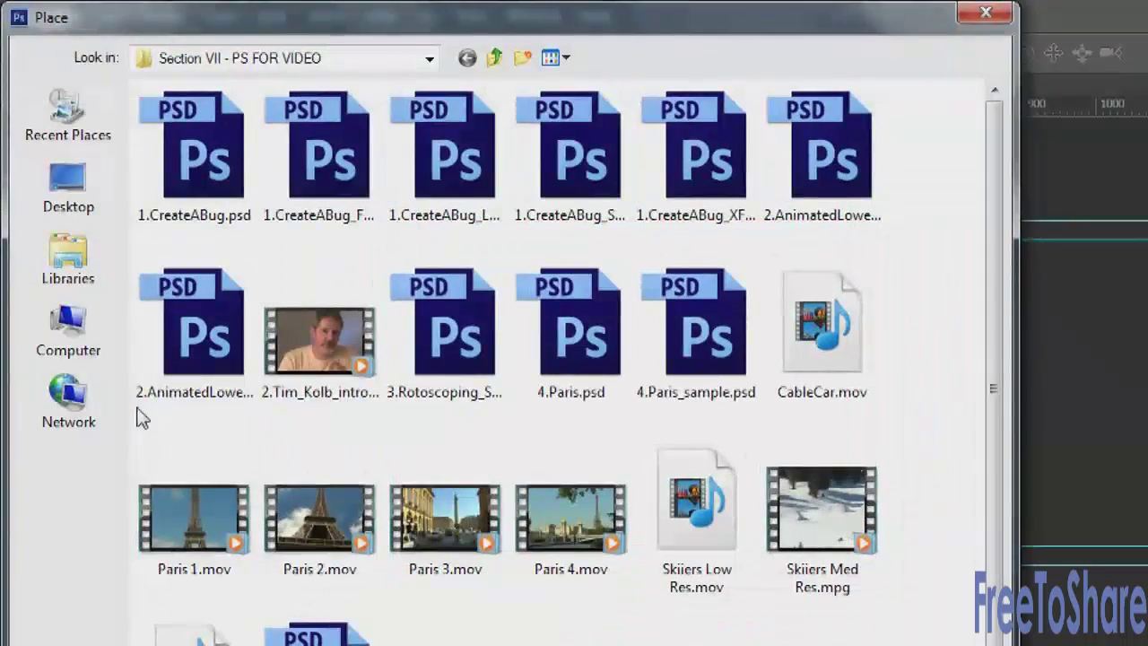
left_click(331, 163)
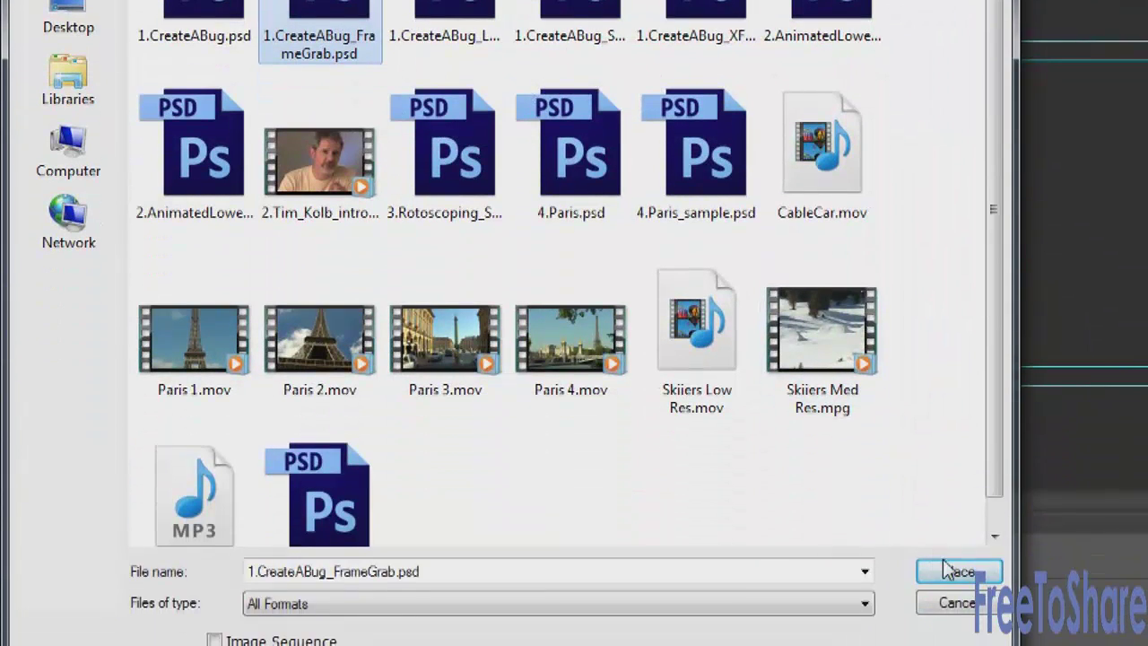
left_click(950, 567)
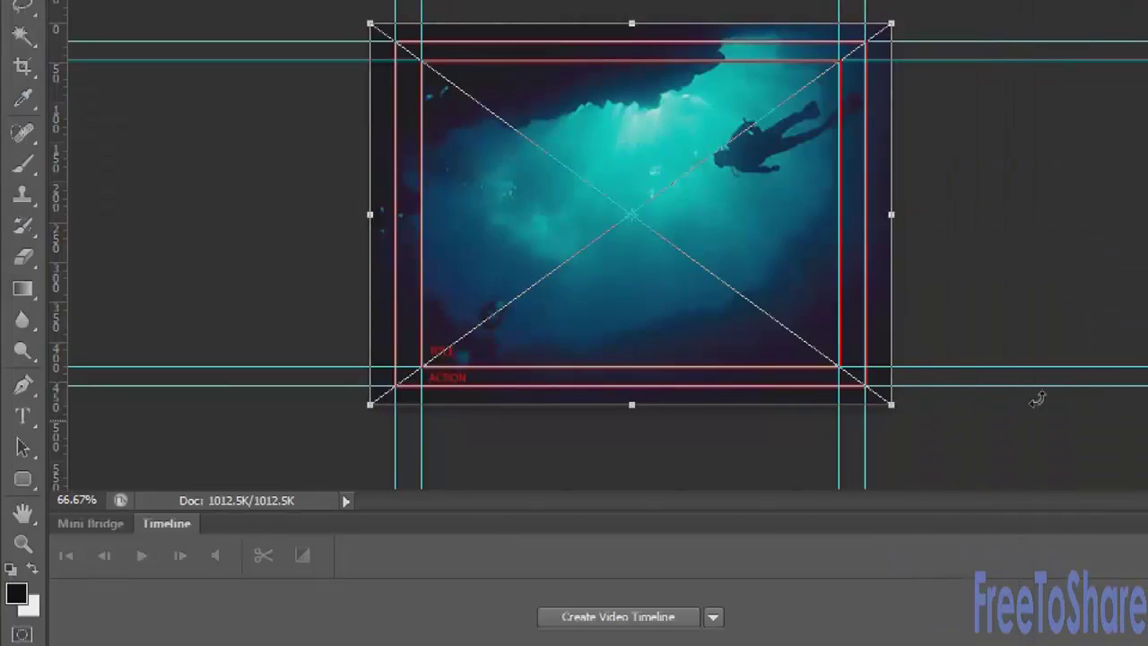
key("Return")
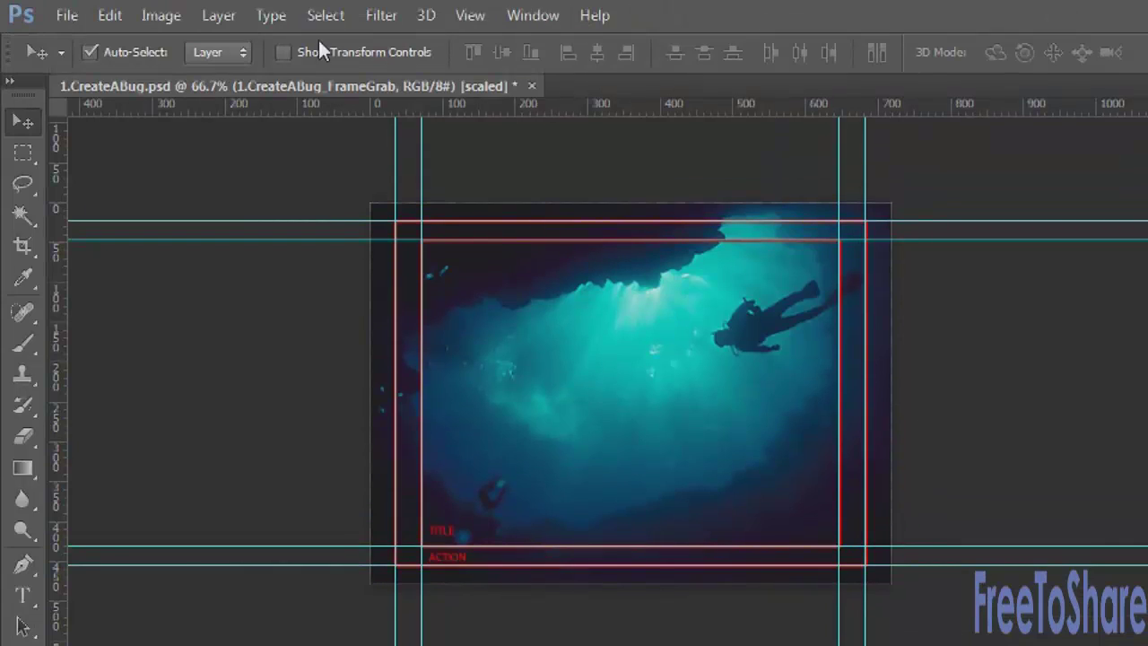
- Place 1.CreateABug_SPYLogo.psd over the frame and scale it down to 130 × 54 px
left_click(54, 19)
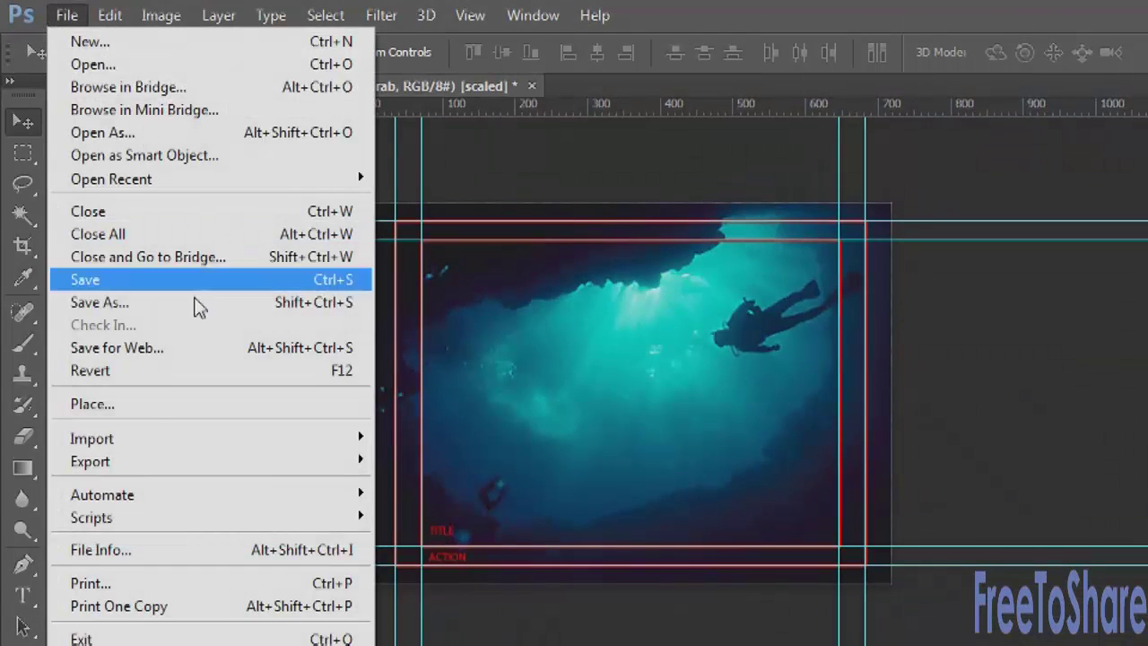
left_click(150, 406)
left_click(451, 168)
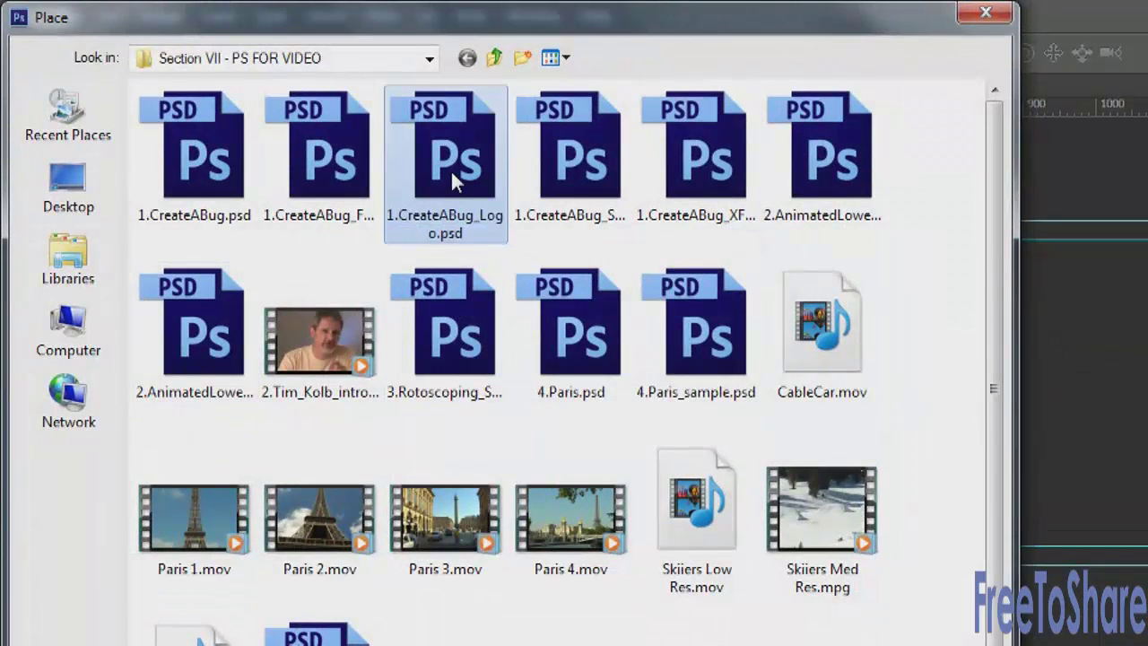
left_click(609, 163)
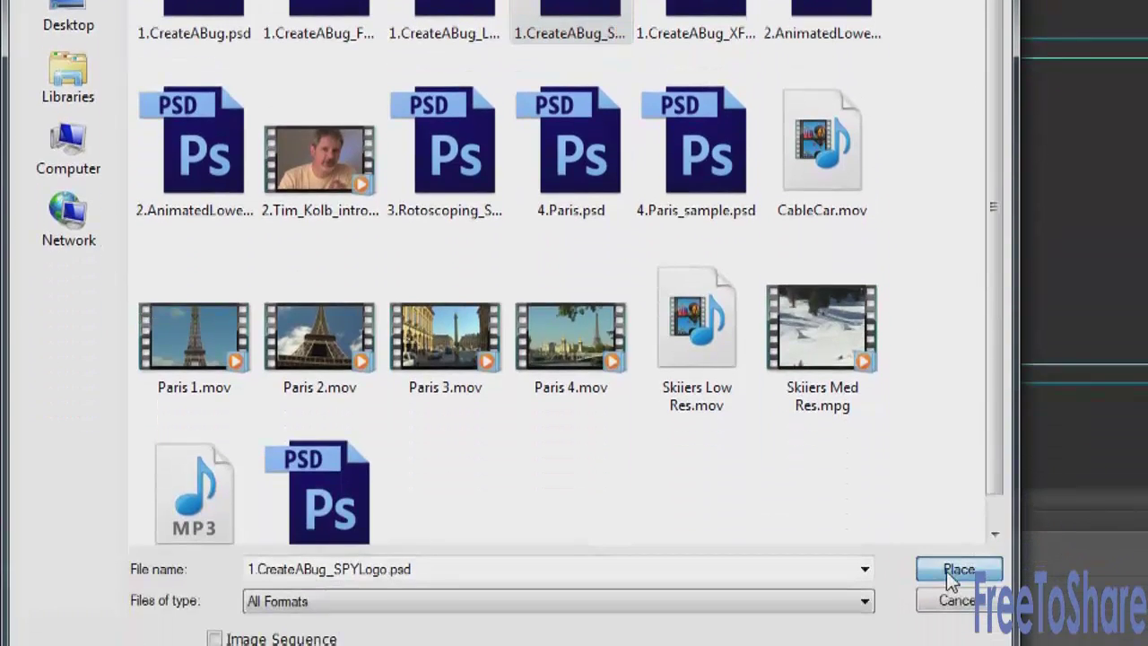
left_click(958, 640)
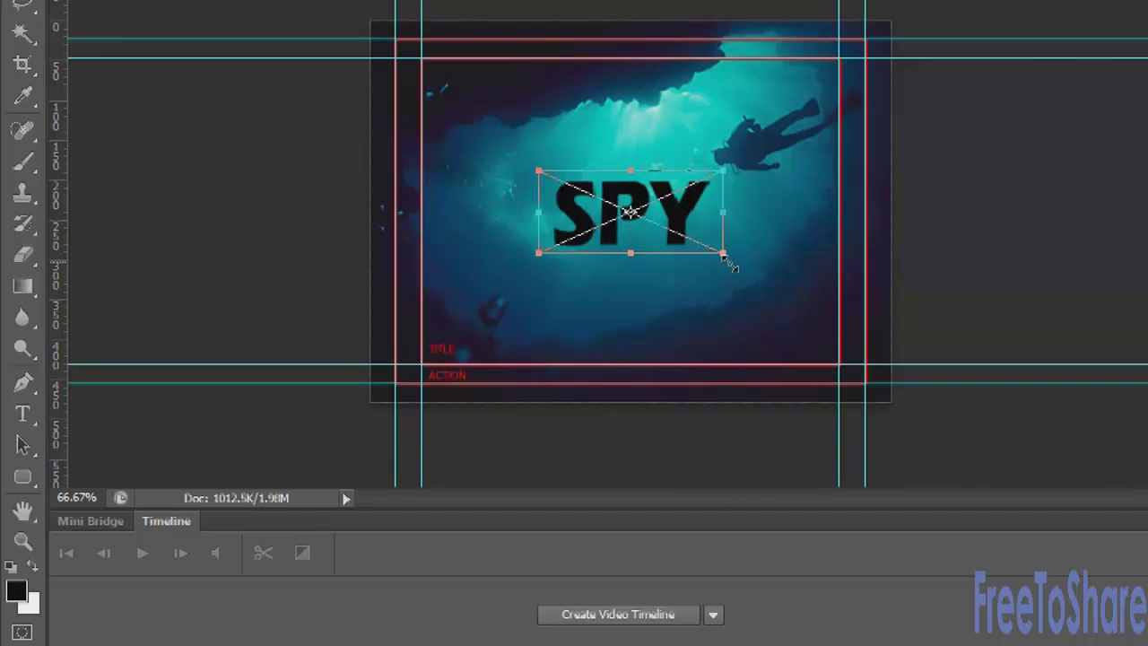
left_click_drag(725, 257, 632, 214)
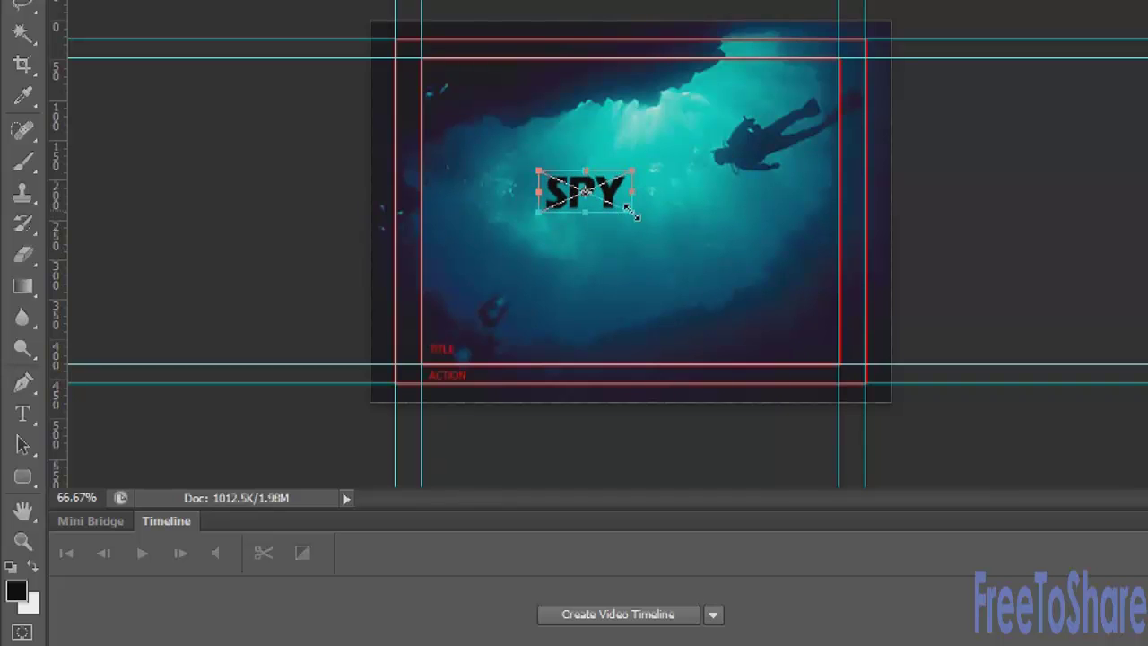
key("Return")
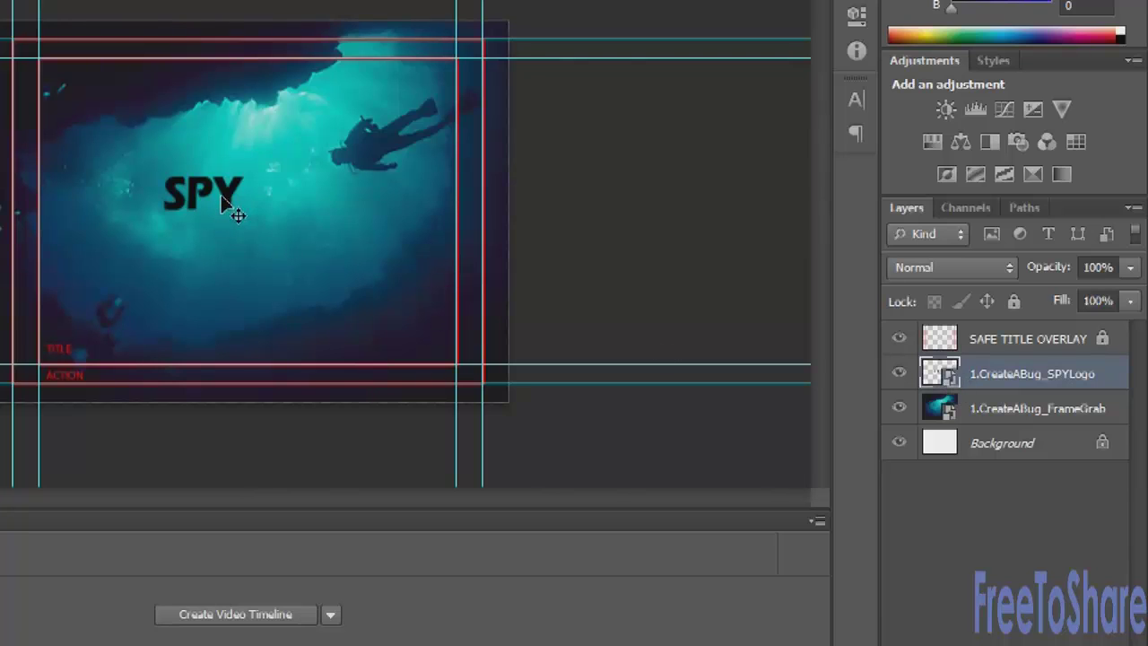
- Move the SPY logo into the lower-right title-safe corner and shrink it to about 117 × 49 px
left_click_drag(230, 191, 434, 344)
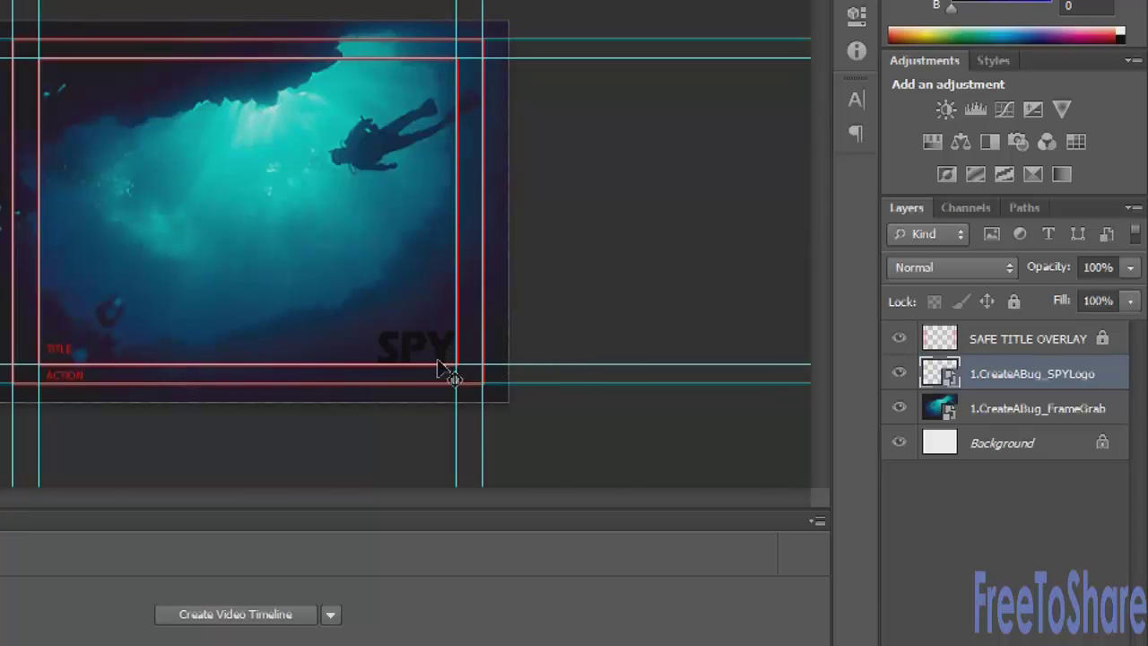
key("ctrl+t")
left_click_drag(368, 321, 392, 338)
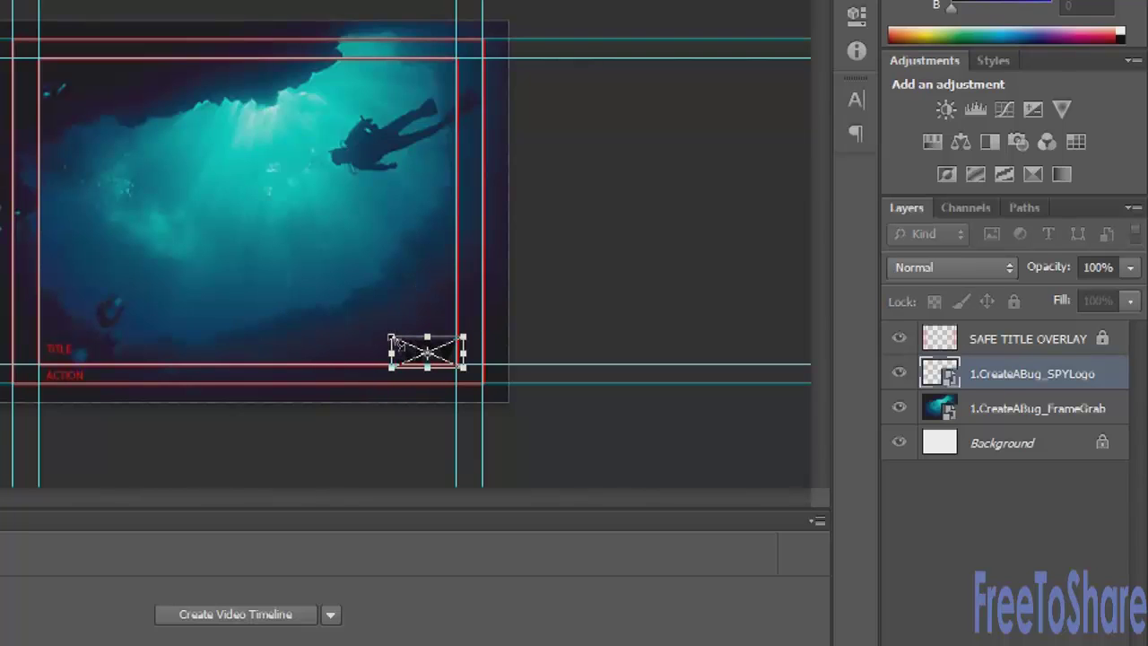
key("Return")
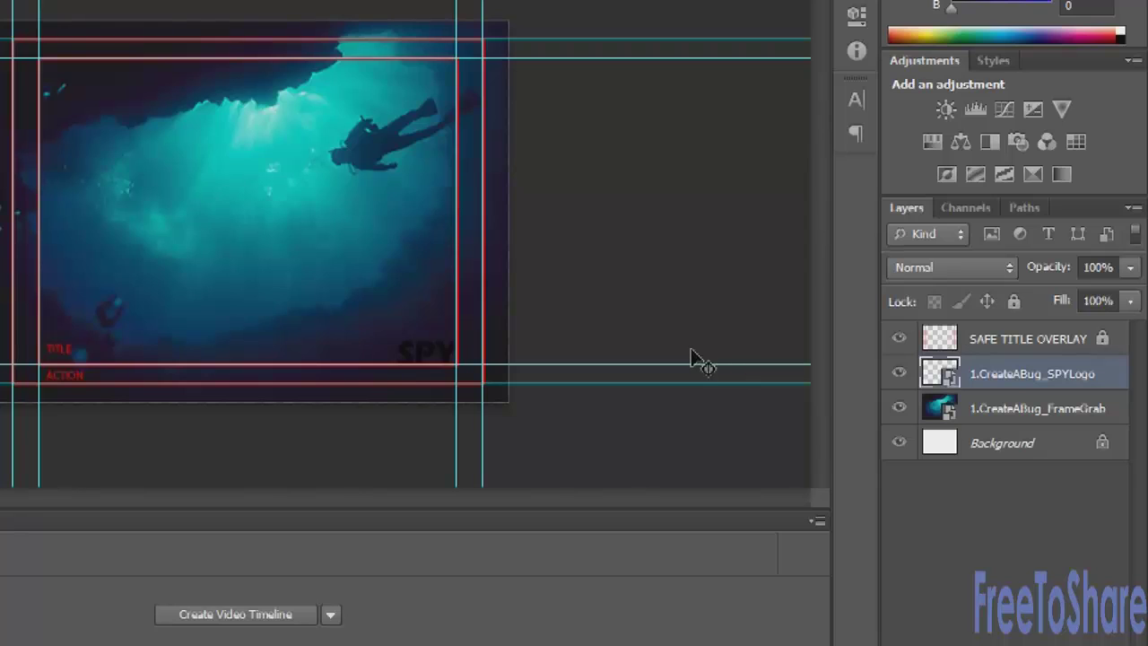
left_click(1033, 411)
- Lower the frame grab layer's opacity, then select the SPY logo layer and bring up its layer effects list
left_click(1130, 268)
left_click_drag(1132, 293, 1079, 297)
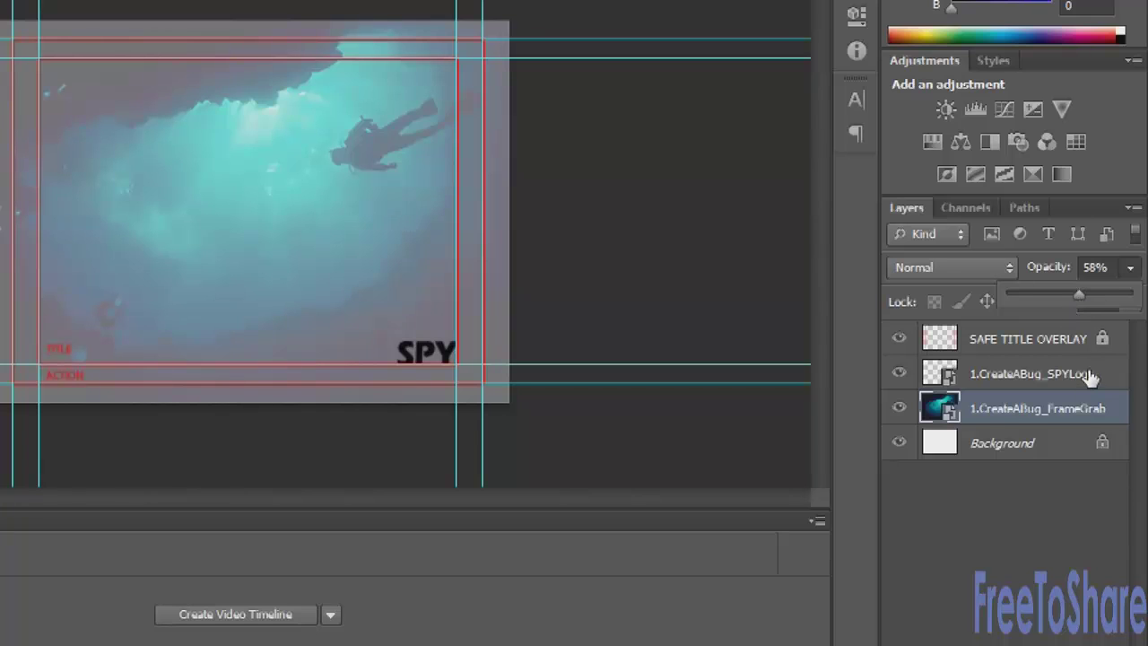
left_click(1010, 377)
left_click(901, 374)
left_click(901, 374)
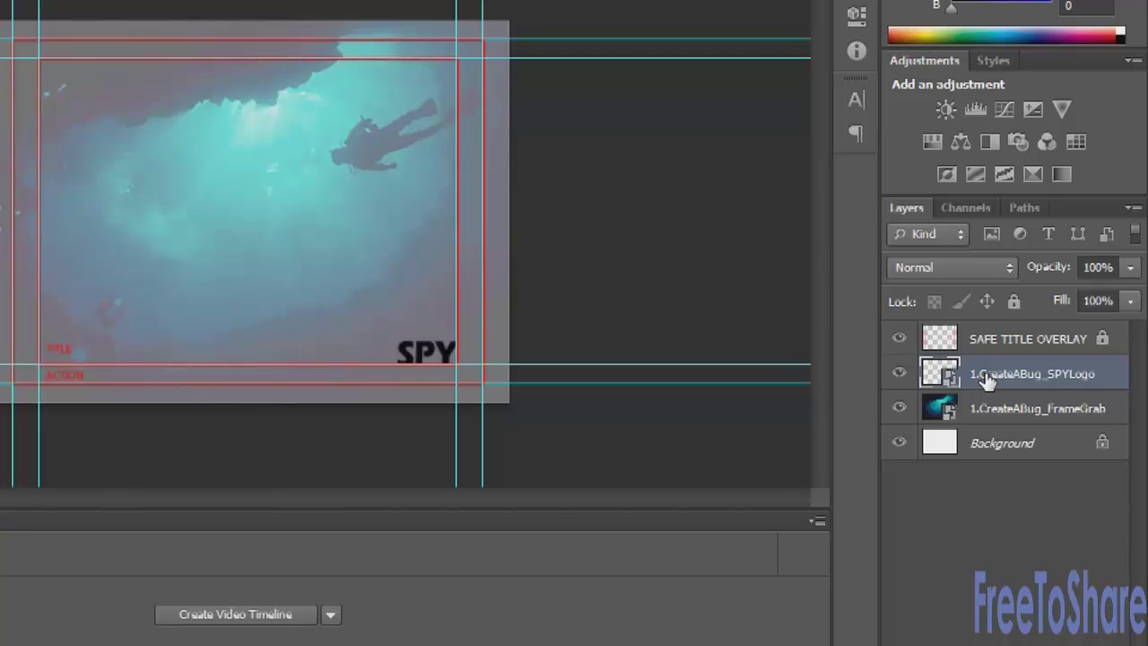
left_click(946, 635)
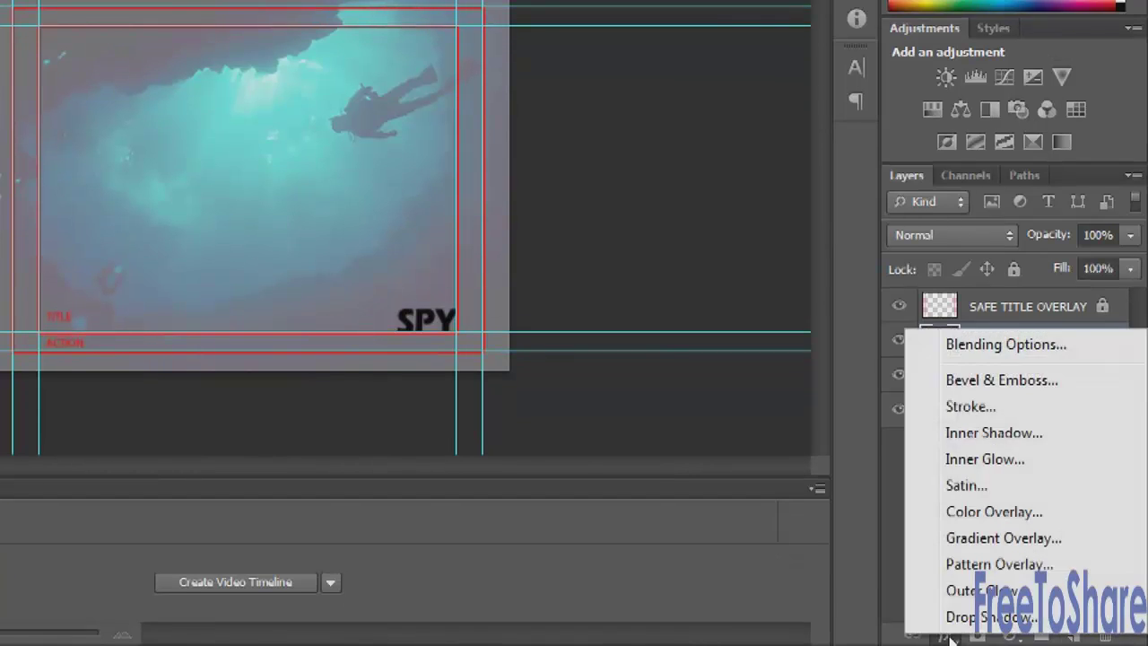
- Add an Outer Glow to the SPY logo with its size set to 1 px
left_click(1022, 591)
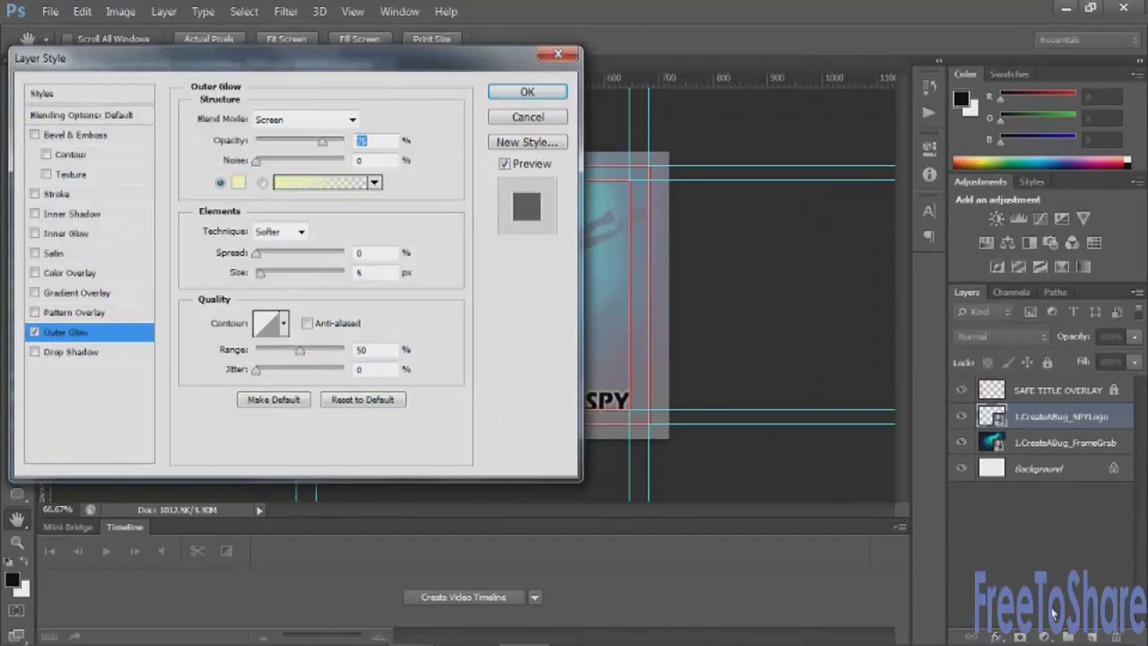
left_click_drag(378, 63, 1002, 92)
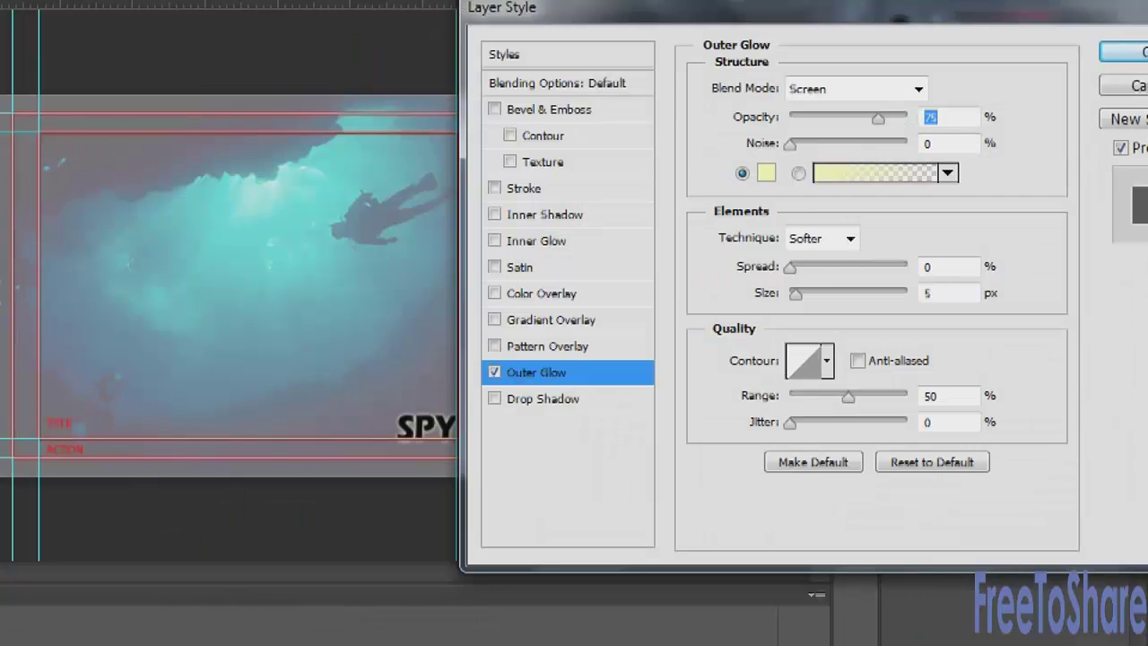
type("20")
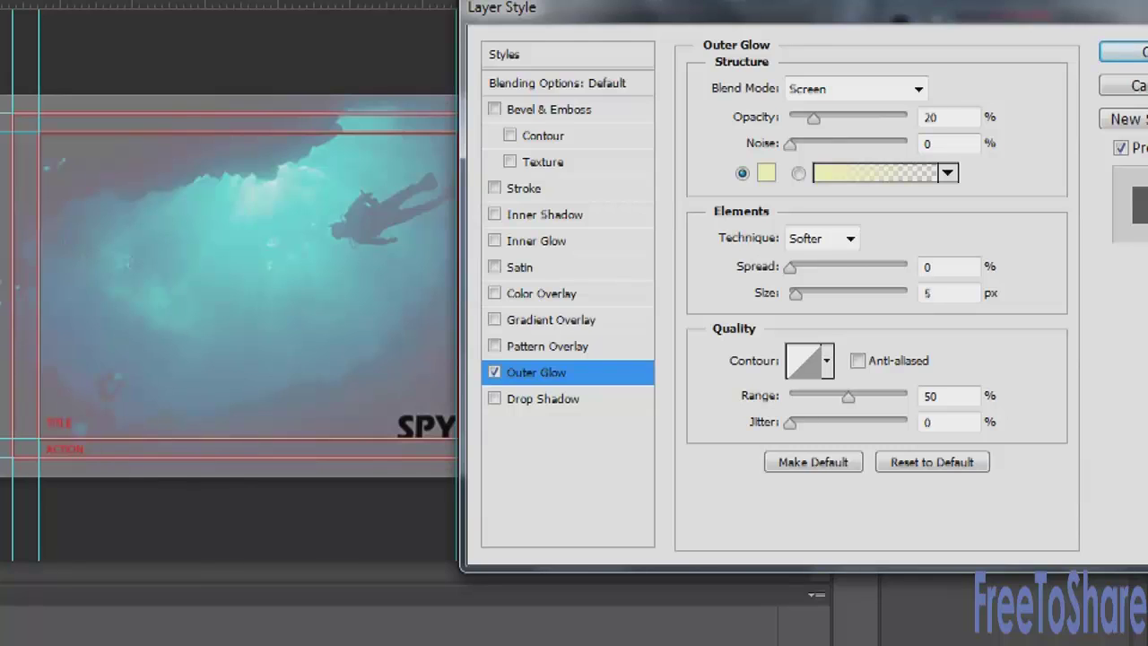
double_click(956, 292)
type("1")
- Add Bevel & Emboss with size 0 px and apply the layer style
left_click(564, 114)
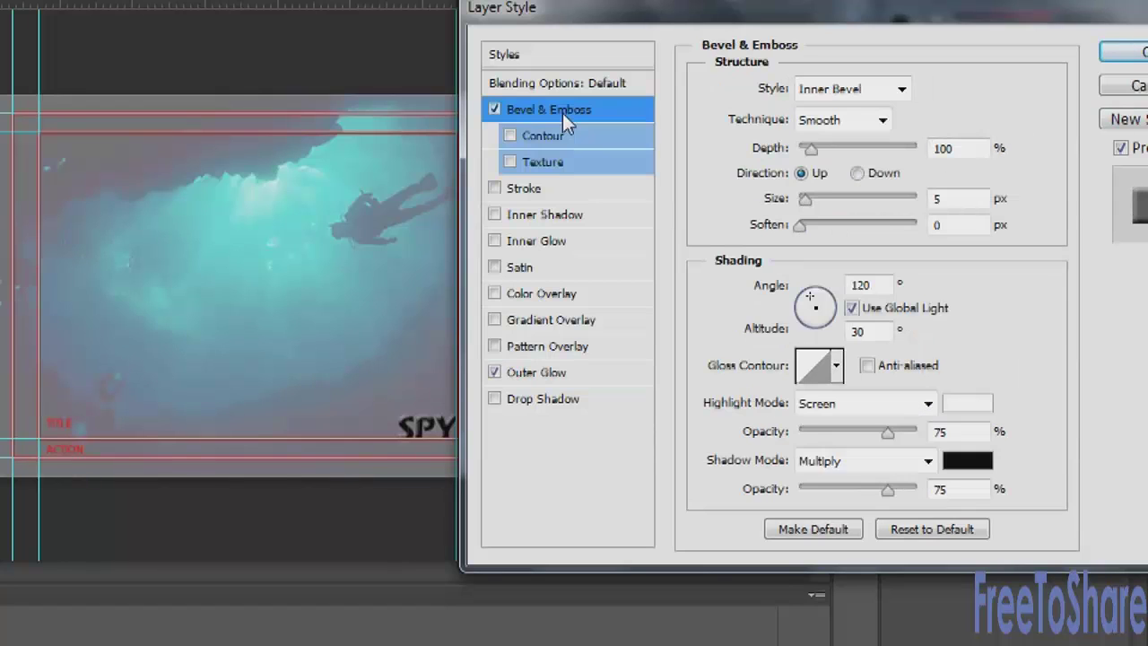
double_click(958, 201)
type("0")
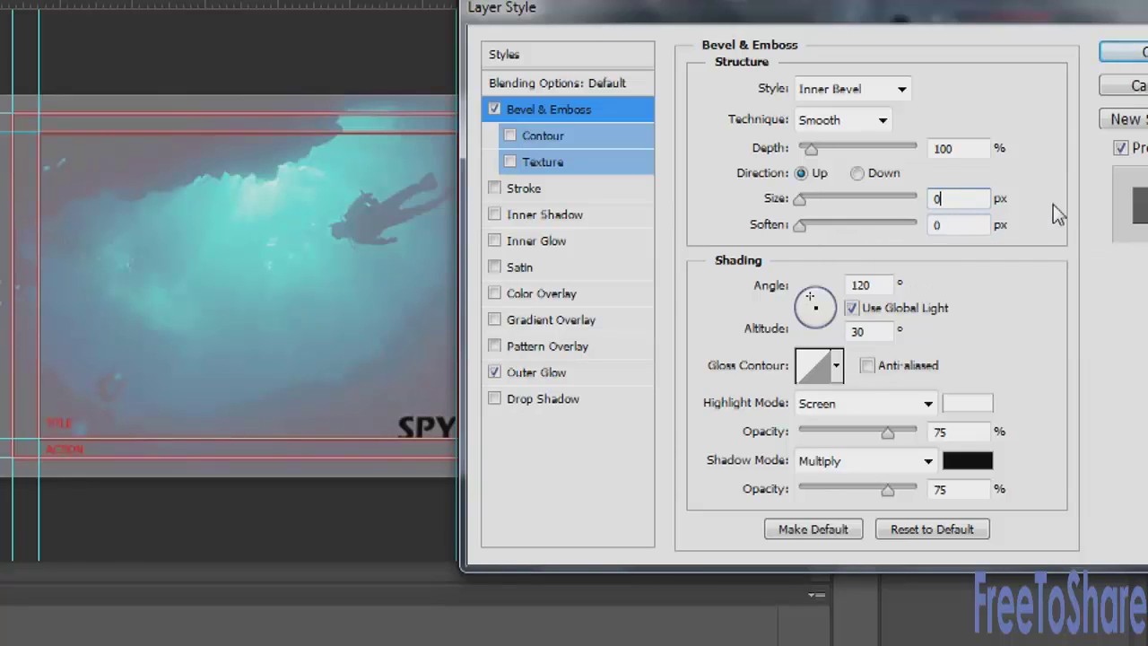
left_click(1126, 56)
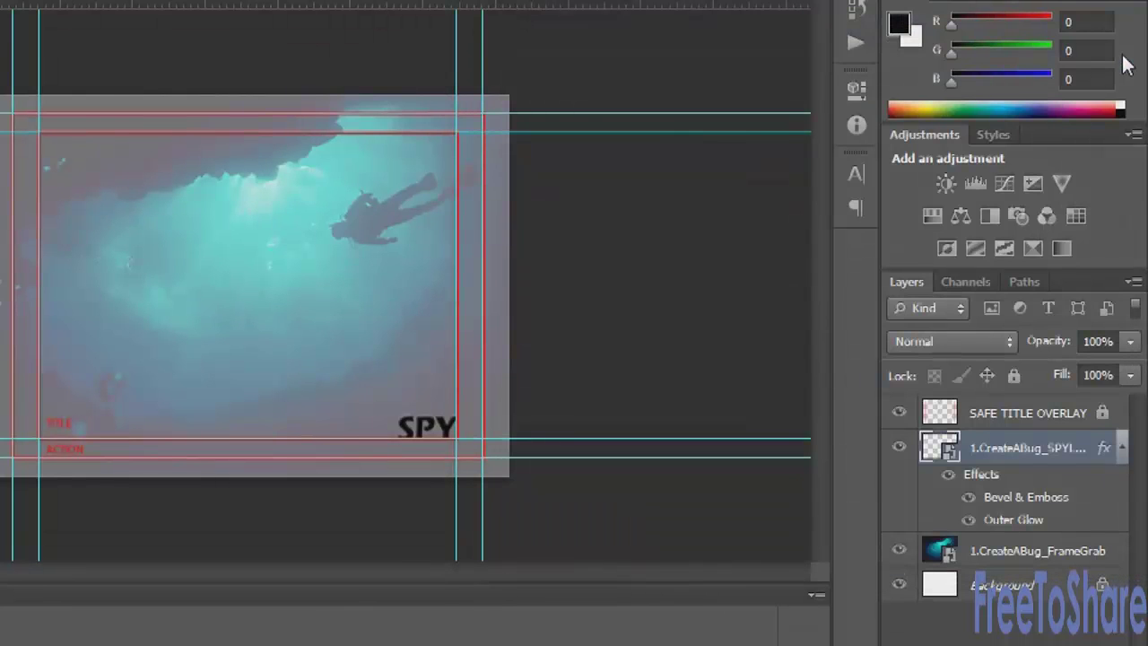
- Set SPY fill to 0%, frame grab opacity to 100%, and hide guides and the SAFE TITLE OVERLAY
left_click(1130, 376)
left_click_drag(1130, 400, 998, 399)
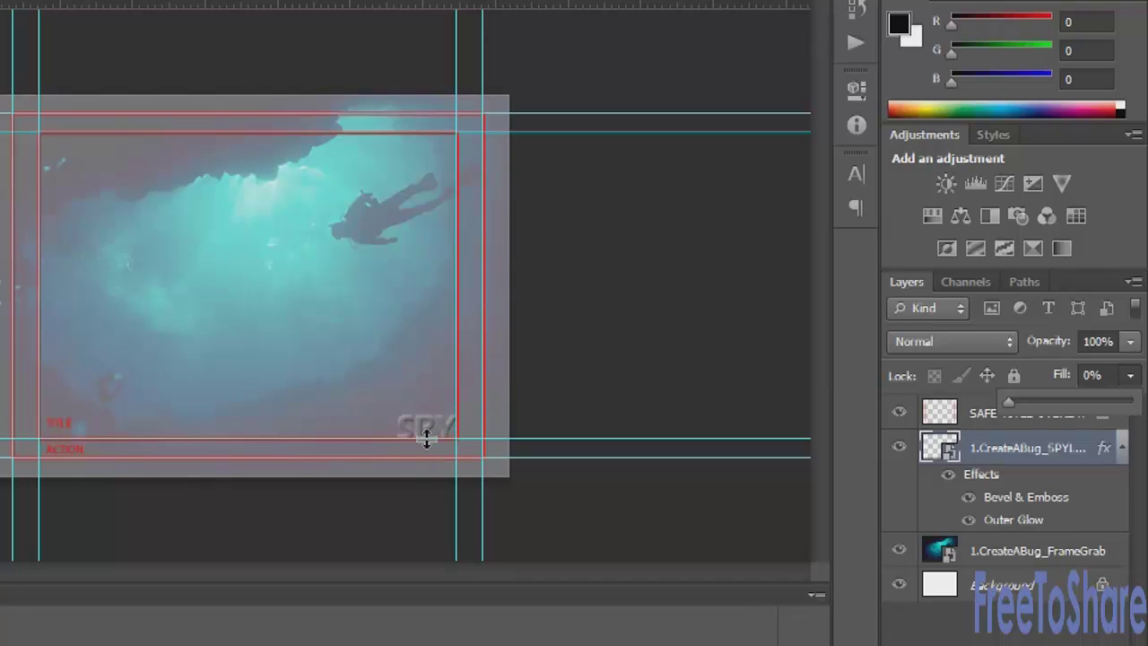
left_click(1030, 555)
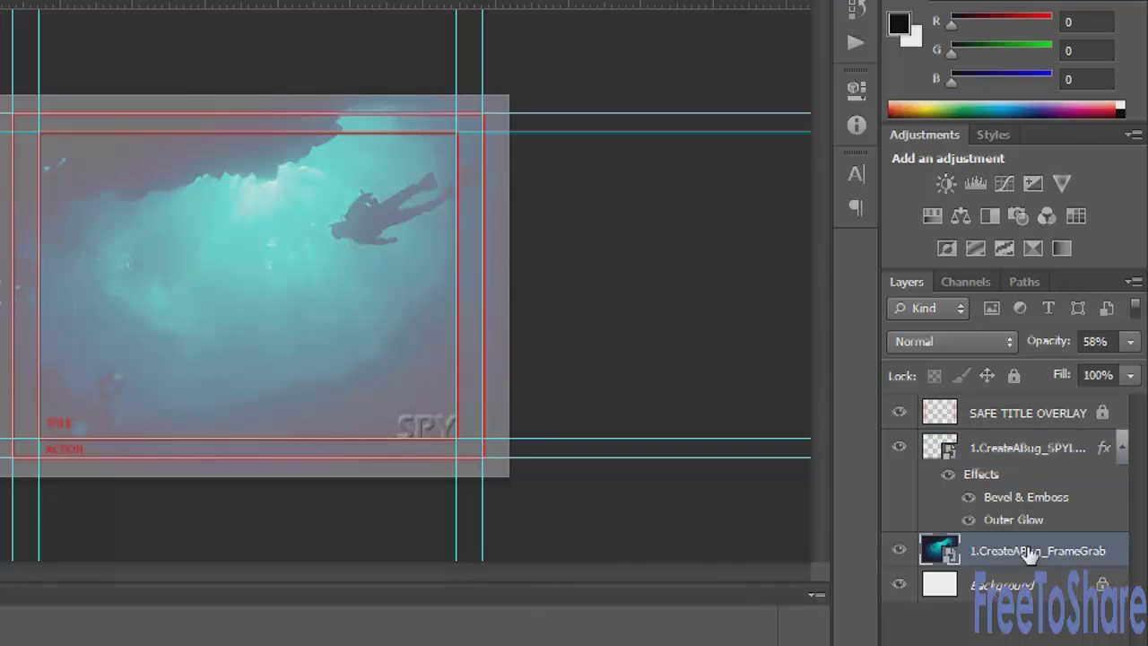
left_click(1129, 342)
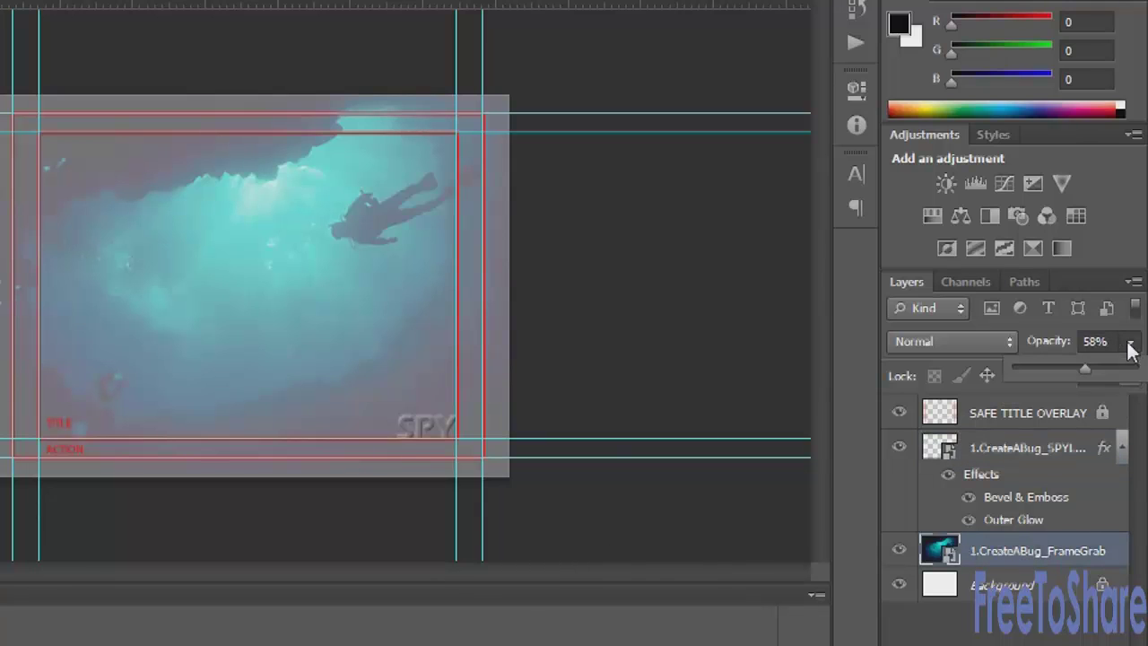
left_click_drag(1083, 368, 1138, 368)
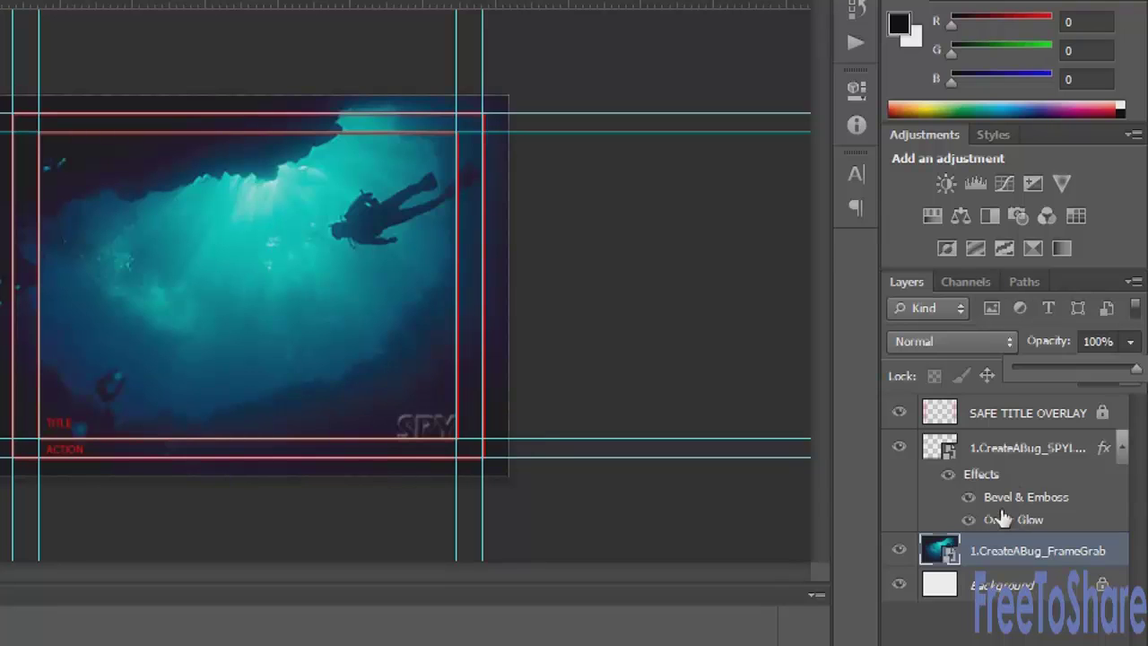
key("ctrl+semicolon")
left_click(899, 414)
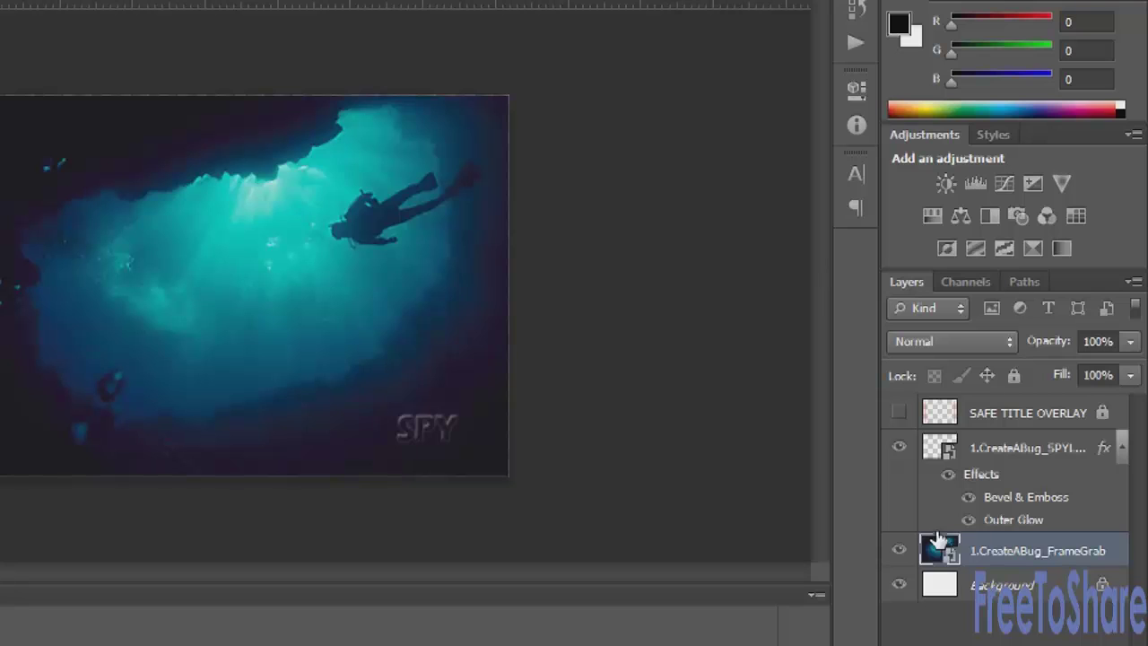
- Hide the frame grab and Background layers and collapse the SPY layer's effects list
left_click(898, 550)
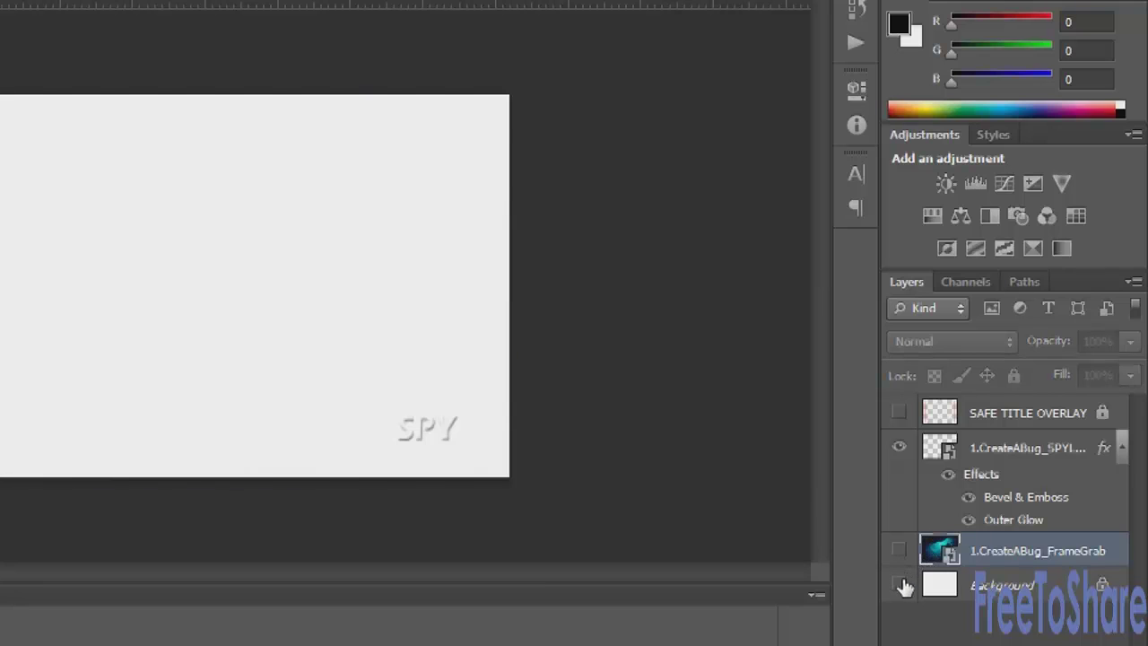
left_click(901, 585)
left_click(1120, 449)
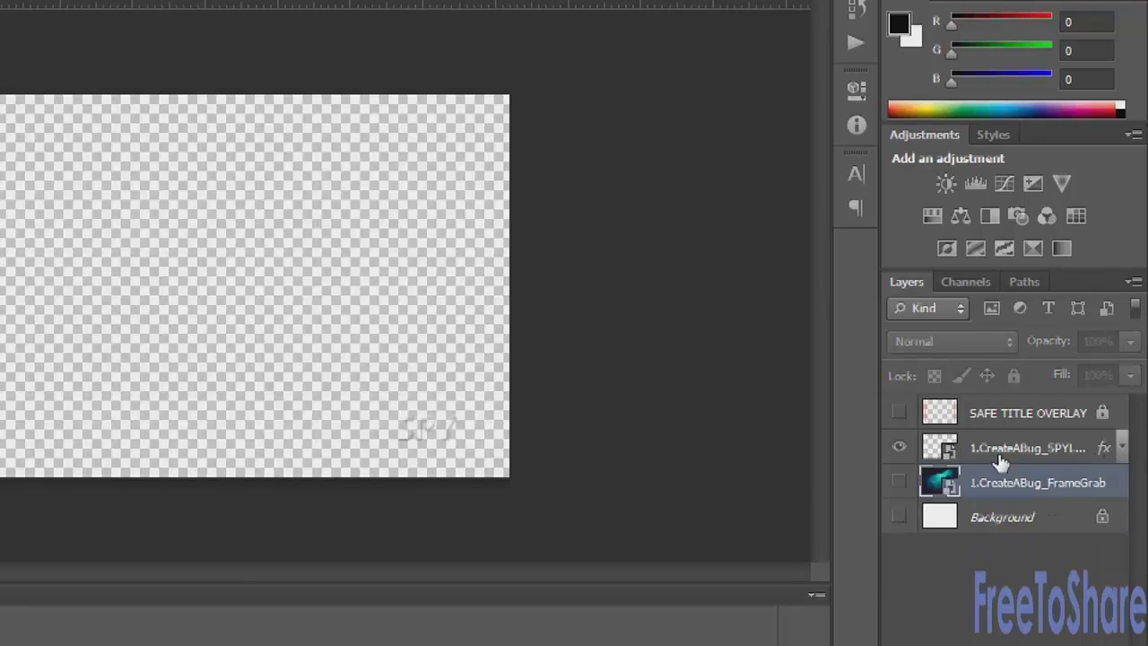
- Save the SPY logo's outline as the Alpha 1 channel, then deselect
left_click(934, 445, "ctrl")
left_click(965, 279)
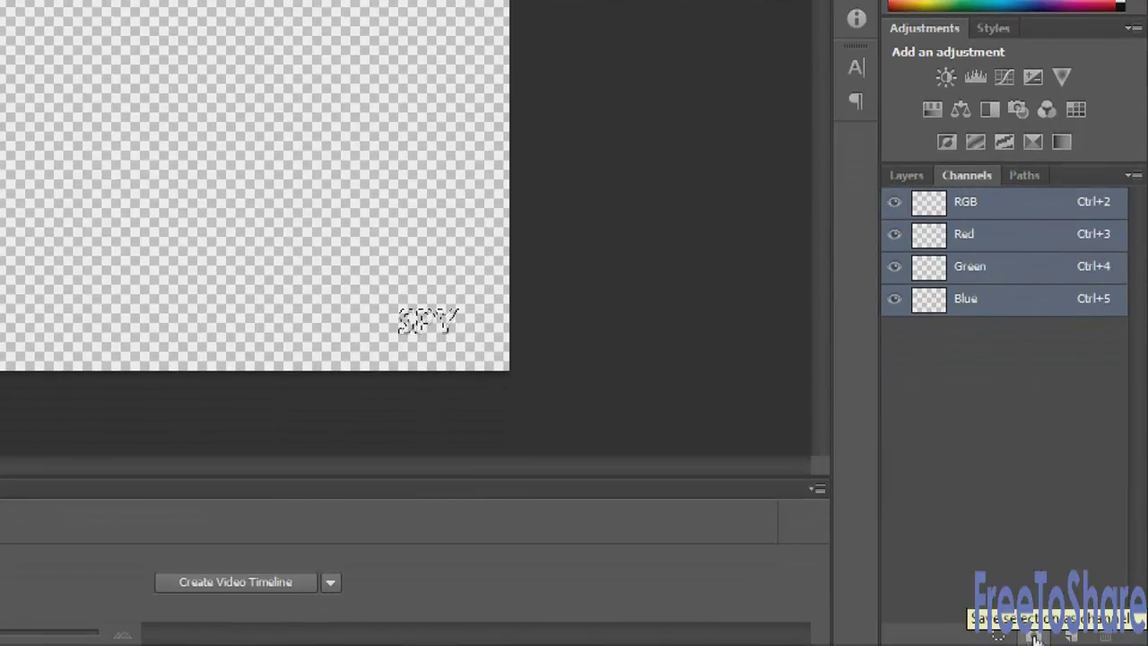
left_click(1034, 636)
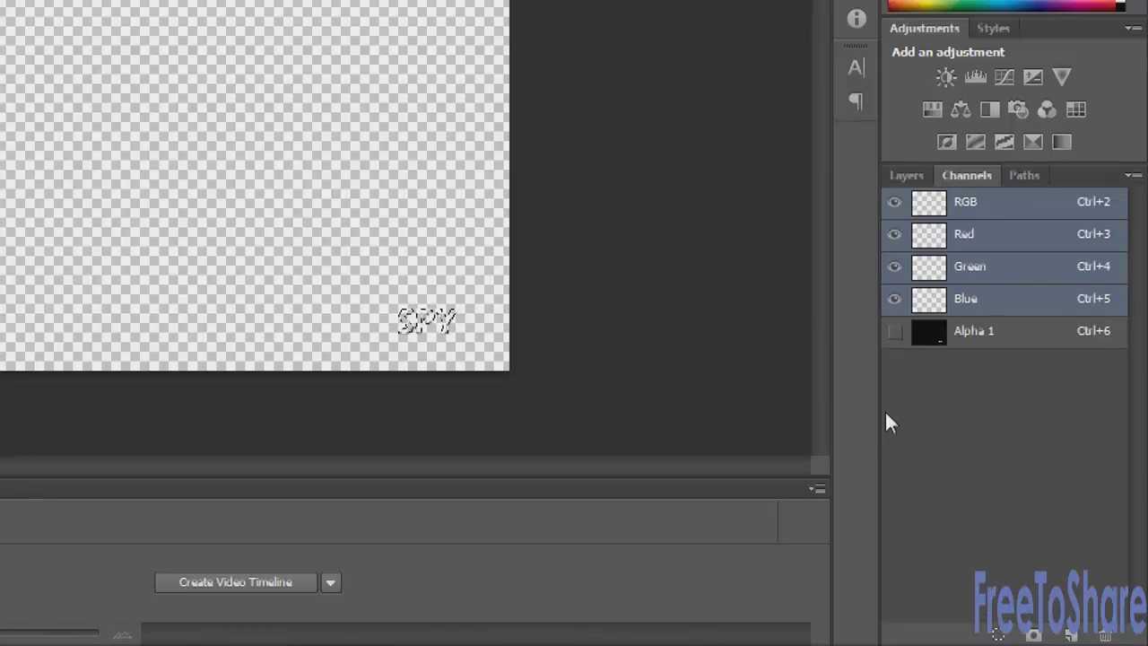
left_click(905, 174)
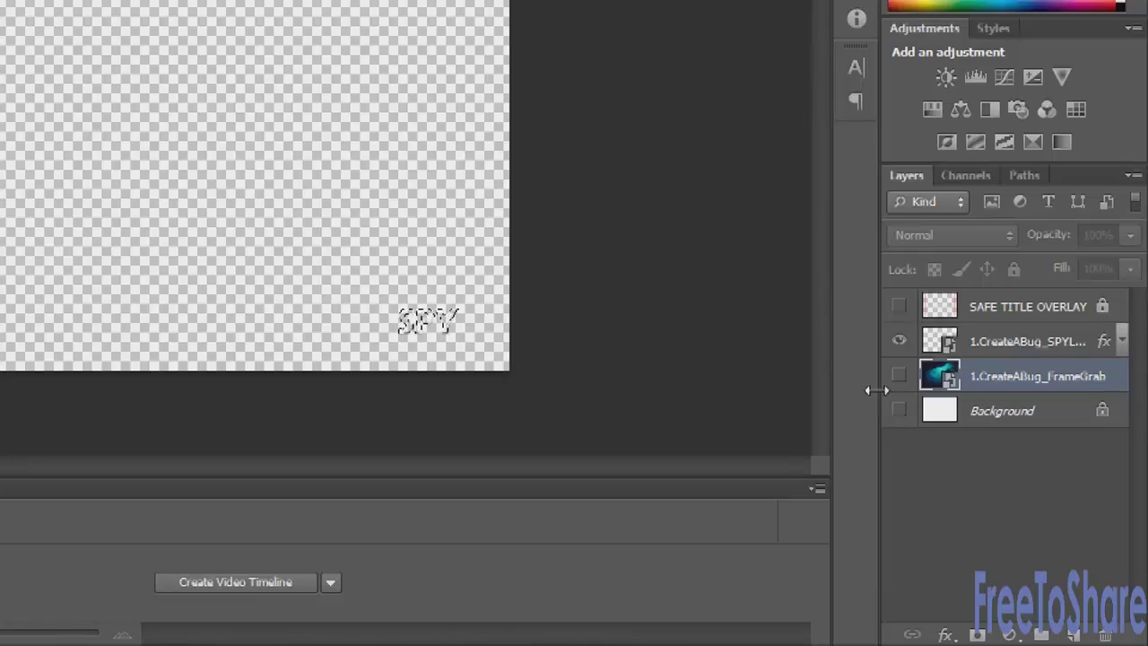
key("ctrl+d")
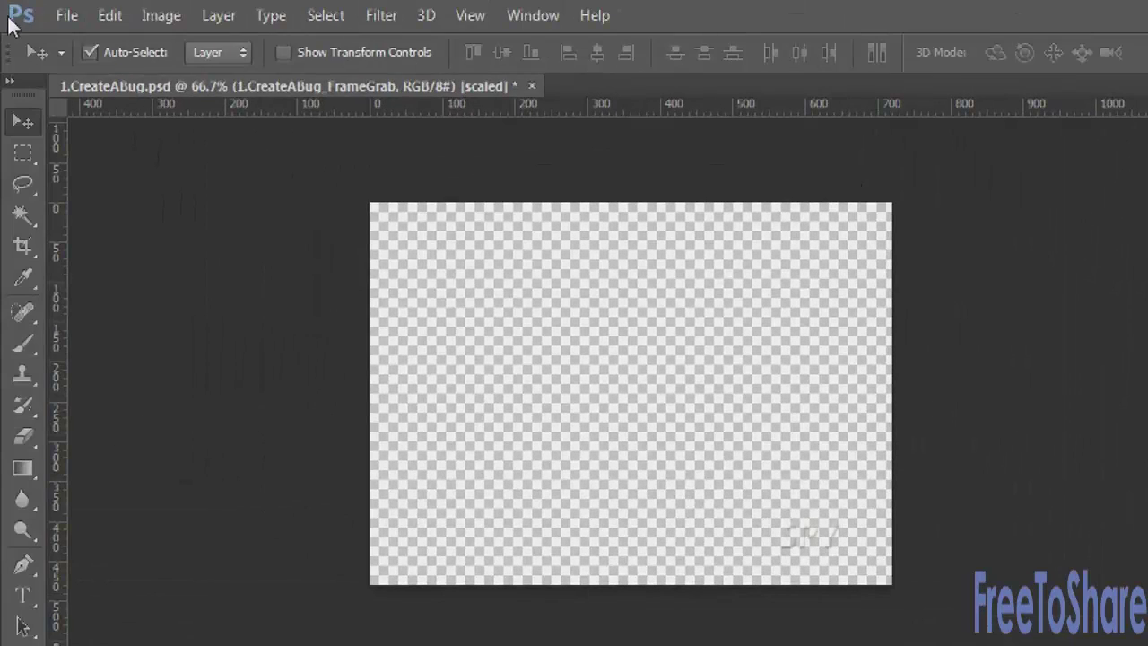
- Duplicate the image as 1.CreateABug copy, accepting the pixel aspect ratio notice
left_click(162, 13)
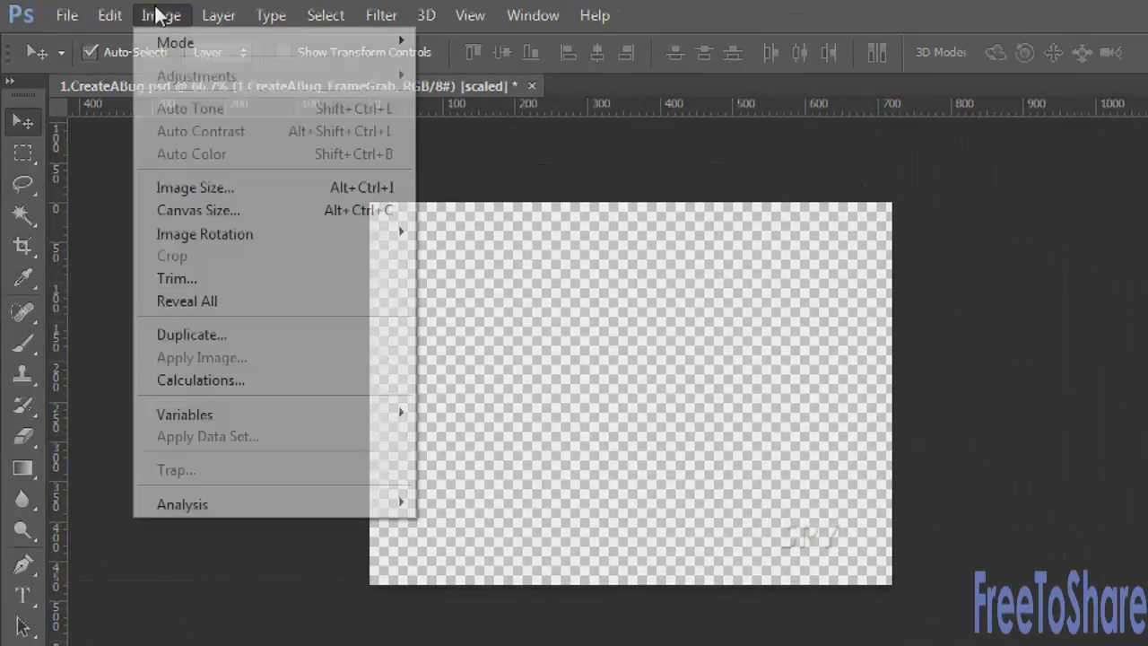
left_click(180, 334)
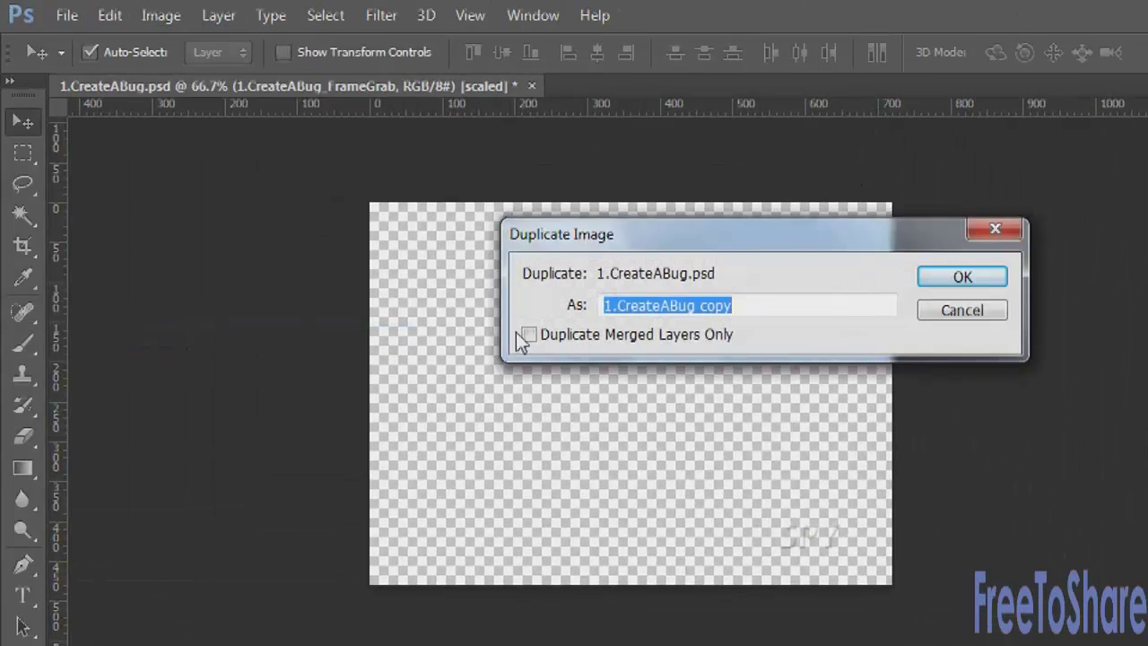
left_click(946, 283)
left_click(764, 354)
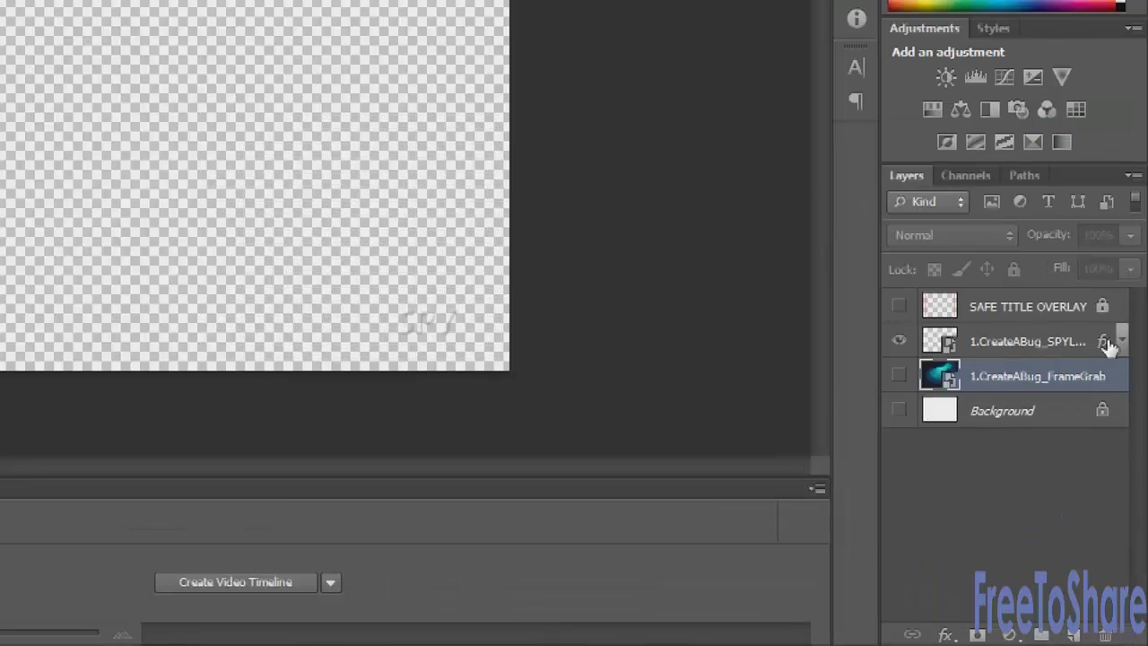
right_click(1107, 346)
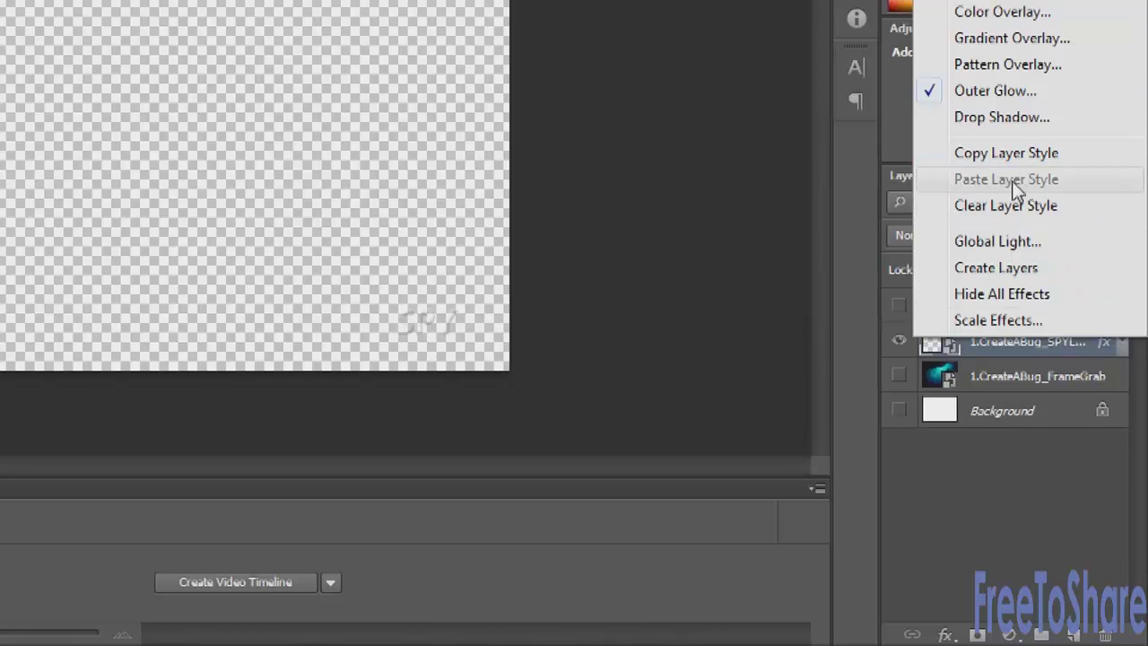
left_click(1012, 351)
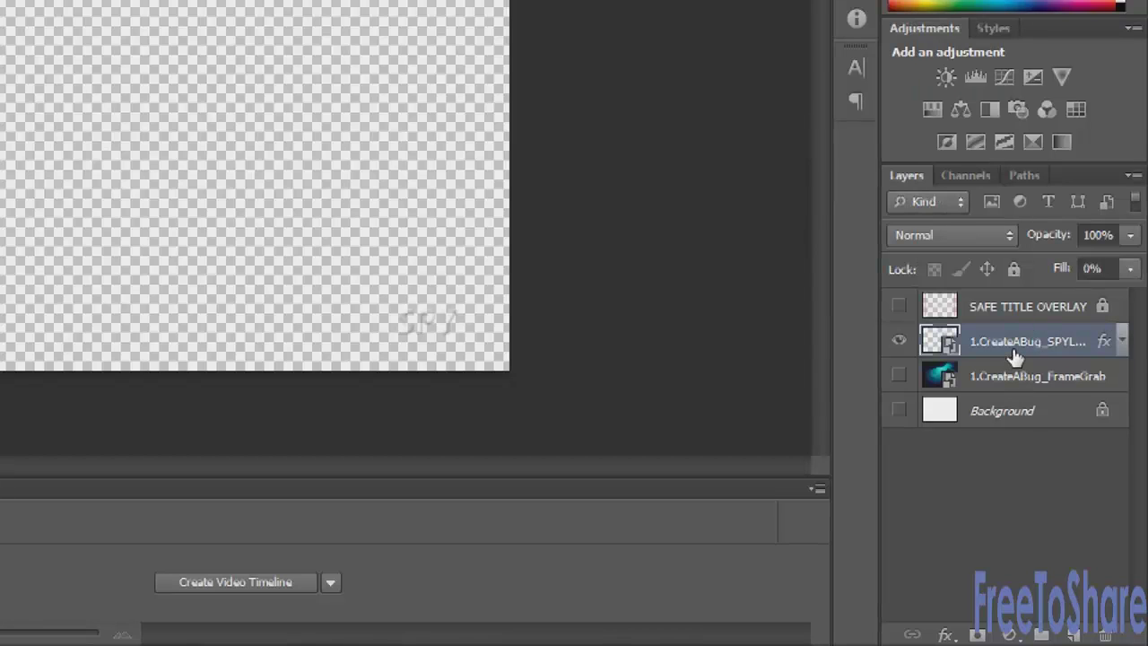